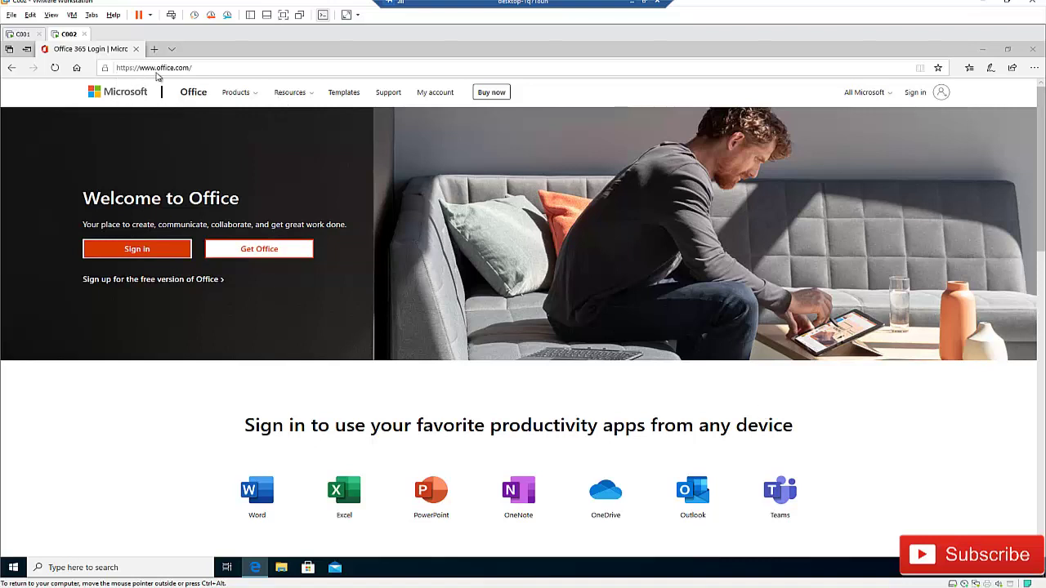
Step: Sign in with the work account's e-mail and password, skip security setup, and stay signed in
left_click(153, 250)
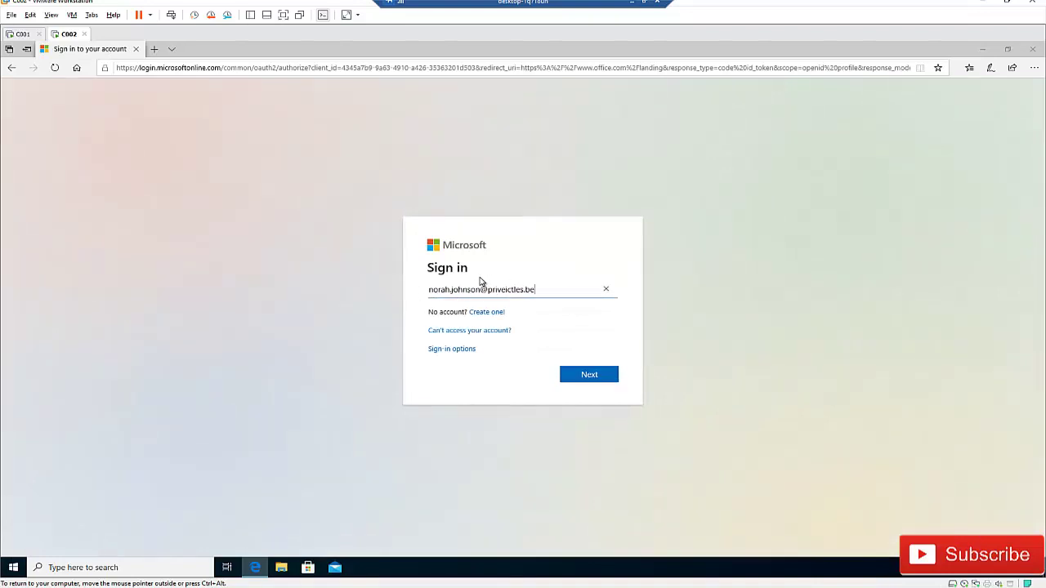
left_click(586, 378)
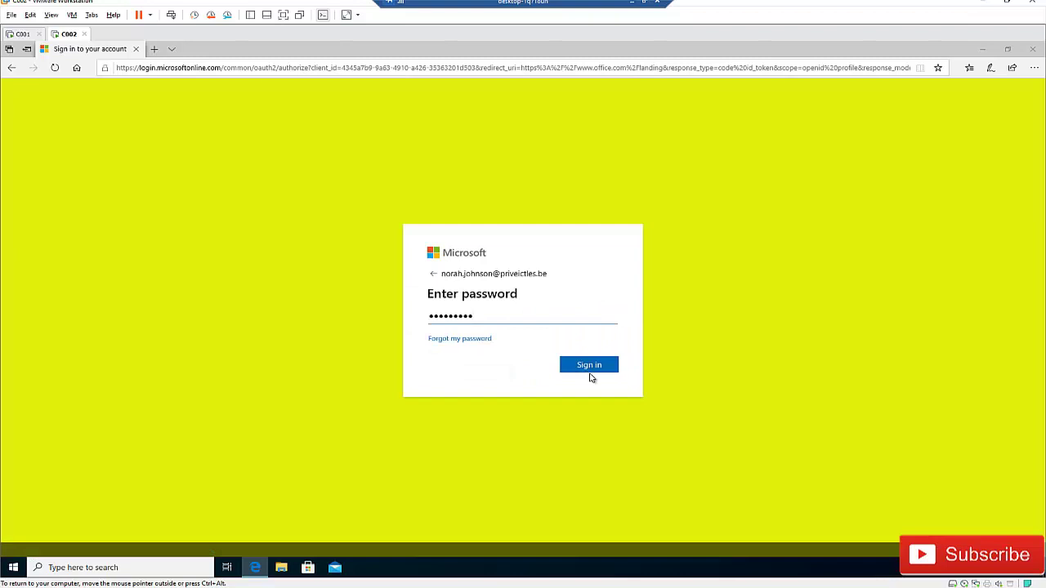
left_click(588, 367)
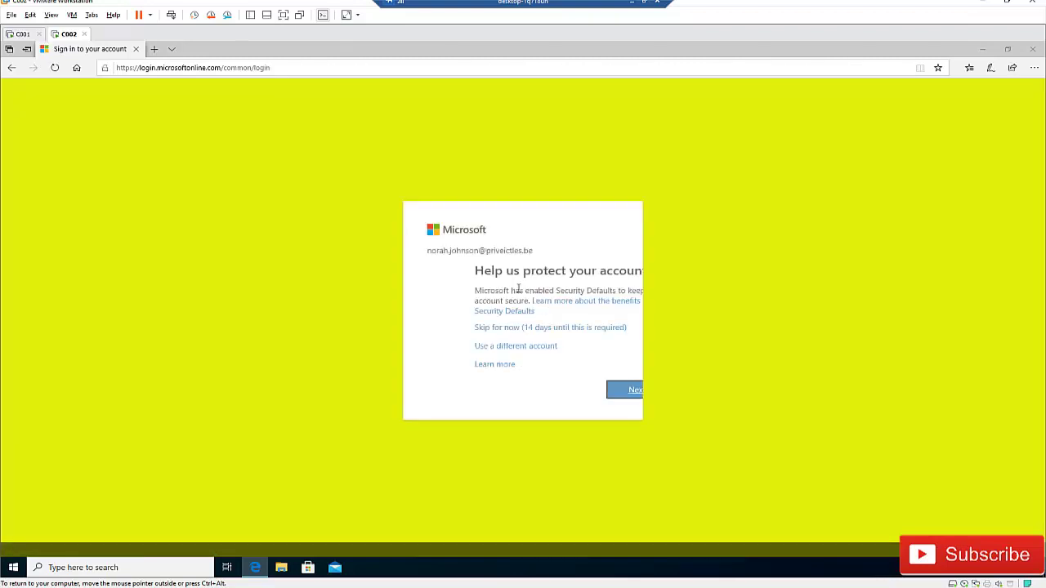
left_click(513, 329)
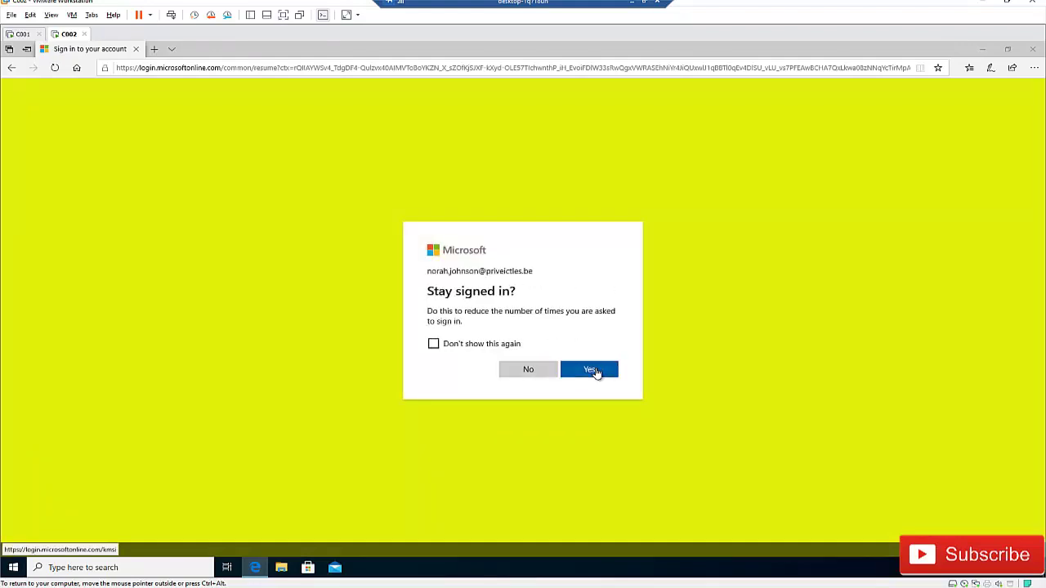
left_click(604, 369)
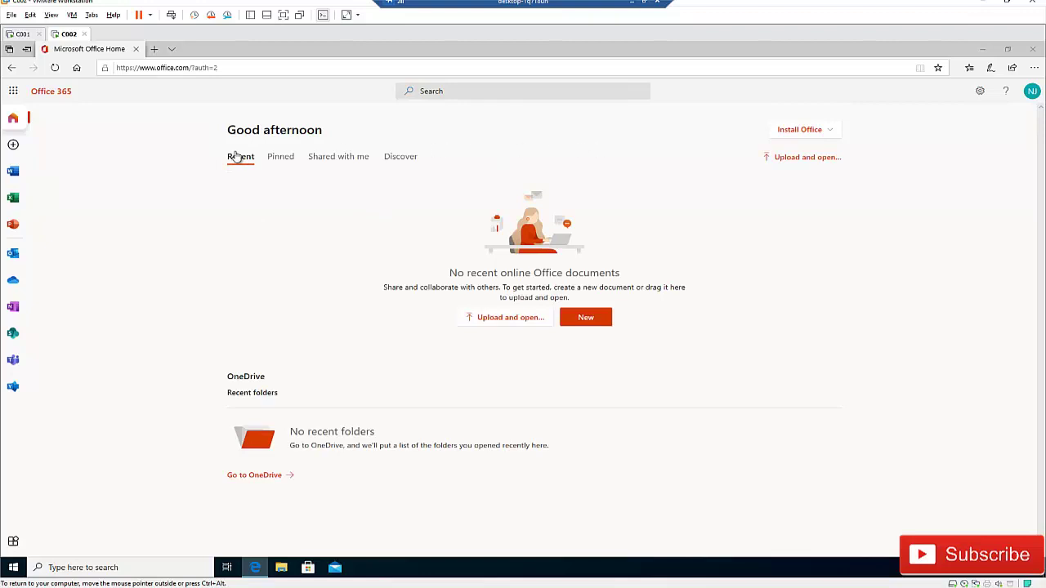
Step: Expand the Install Office dropdown on the Office home page
left_click(830, 131)
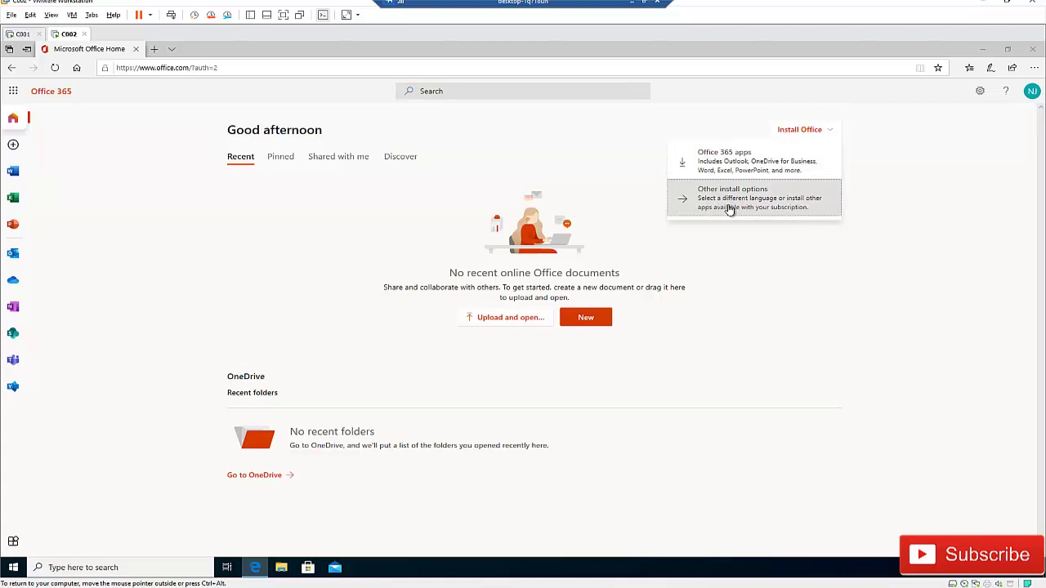
Step: Go to Other install options, skip the security prompt, and open Apps & devices
left_click(771, 204)
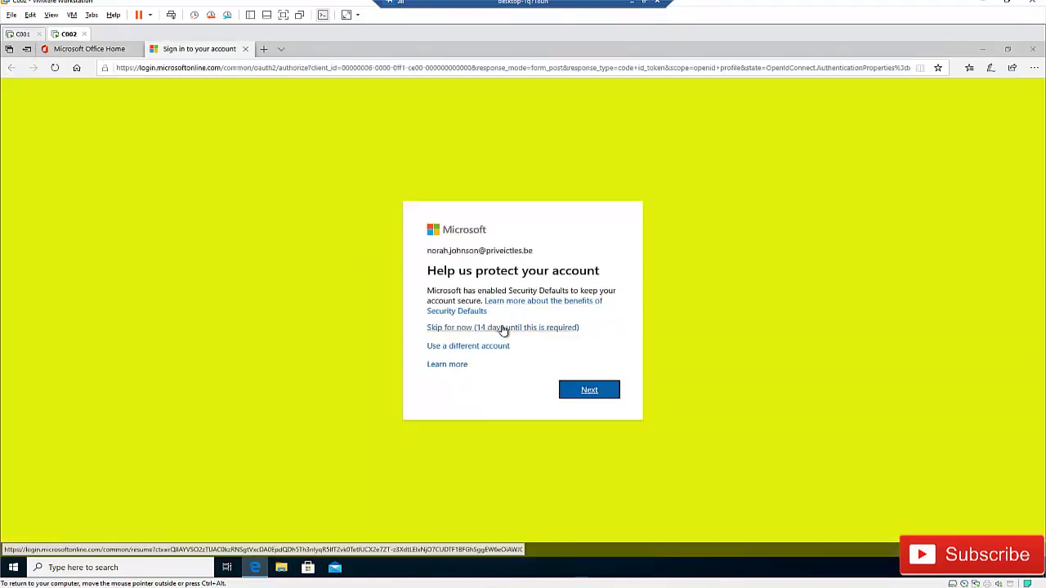
left_click(500, 328)
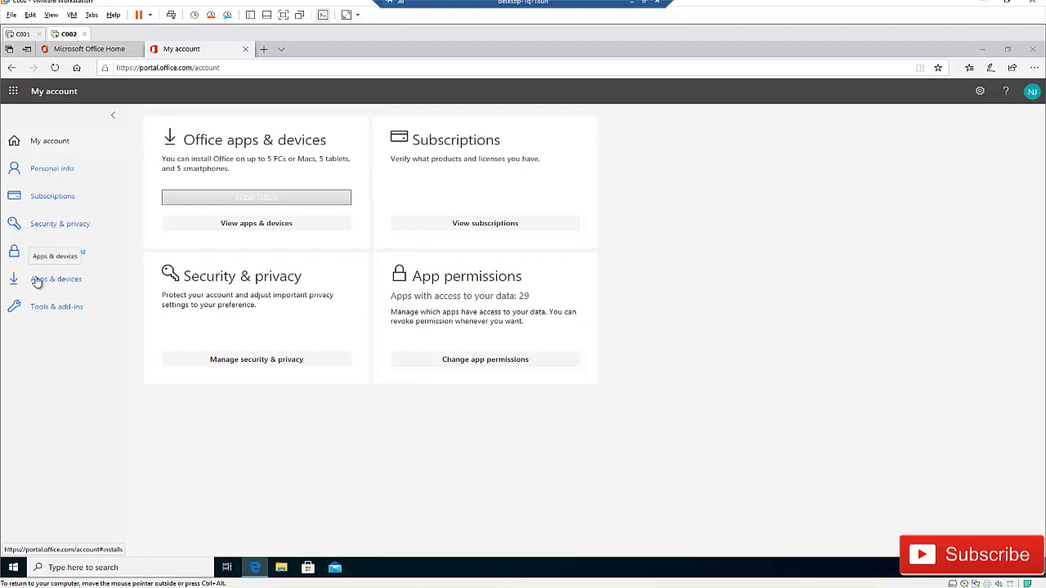
left_click(71, 279)
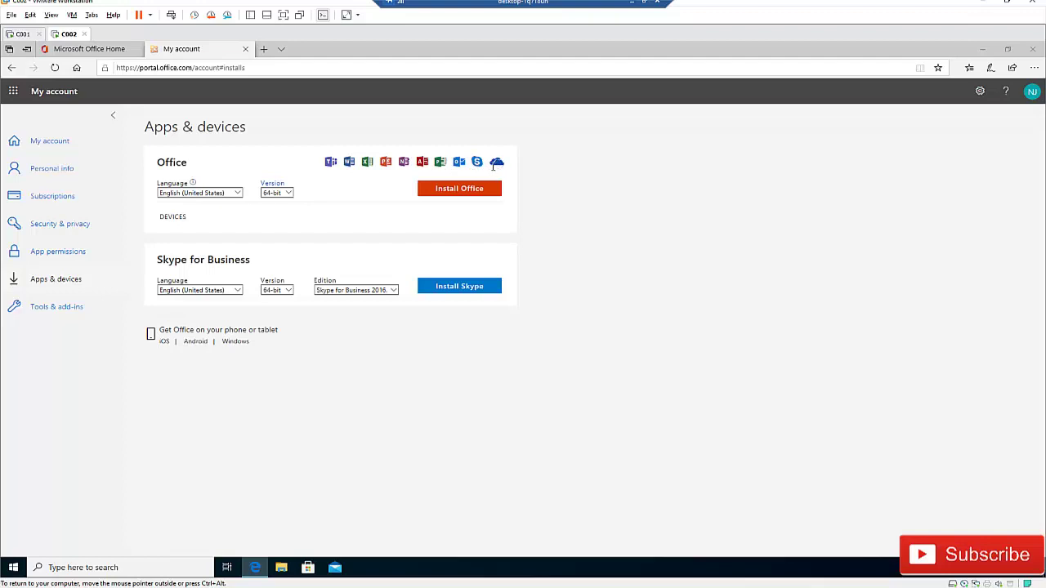
left_click(288, 195)
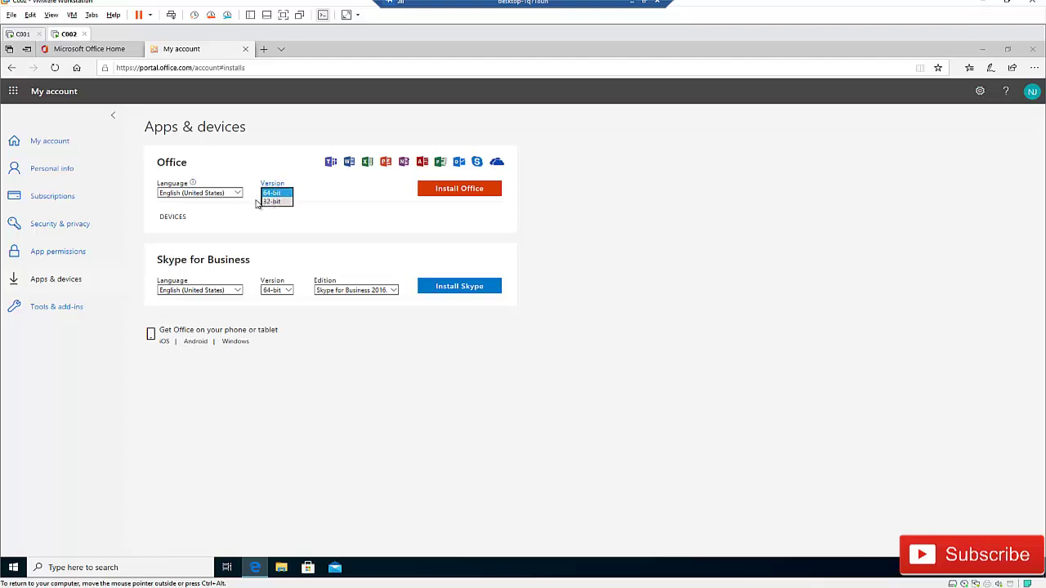
left_click(237, 194)
left_click(237, 194)
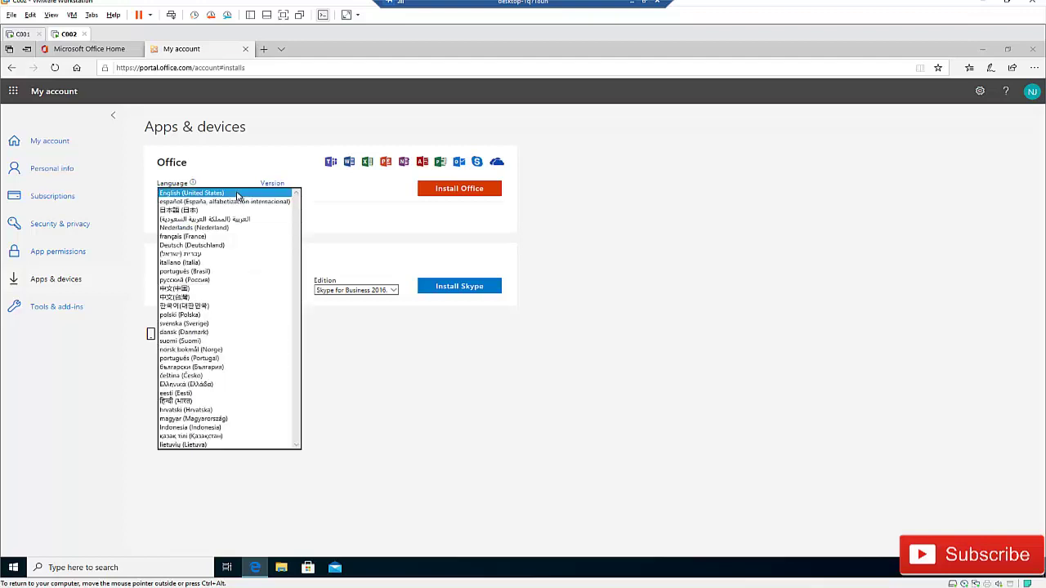
scroll(203, 336, "down", 3)
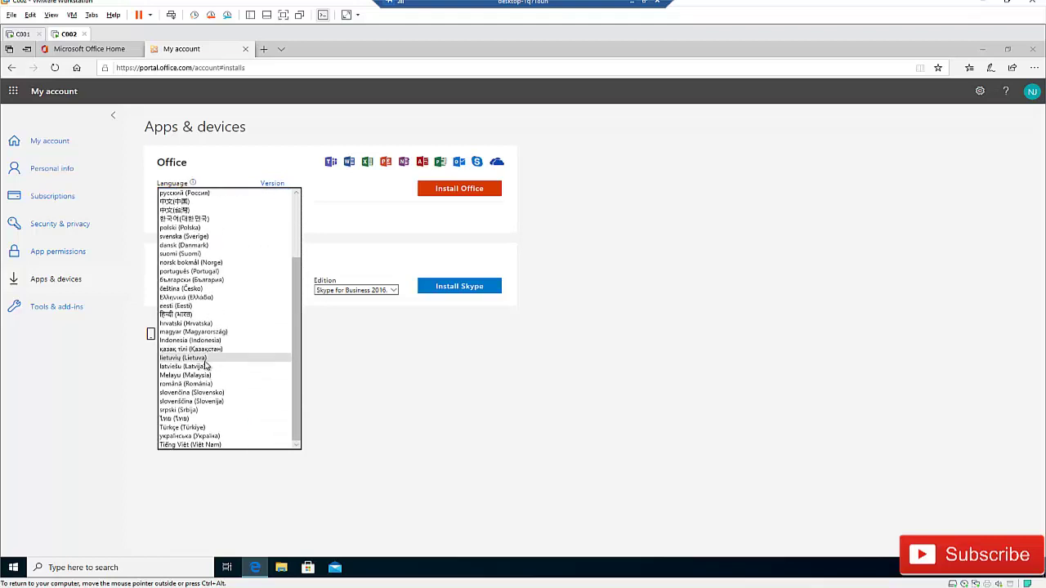
scroll(205, 383, "up", 3)
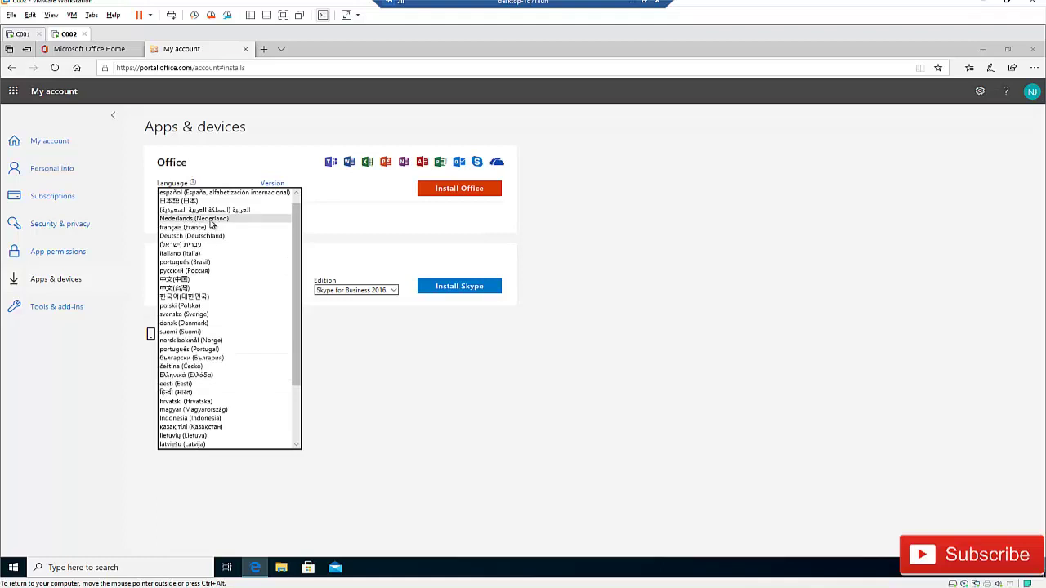
scroll(214, 233, "up", 1)
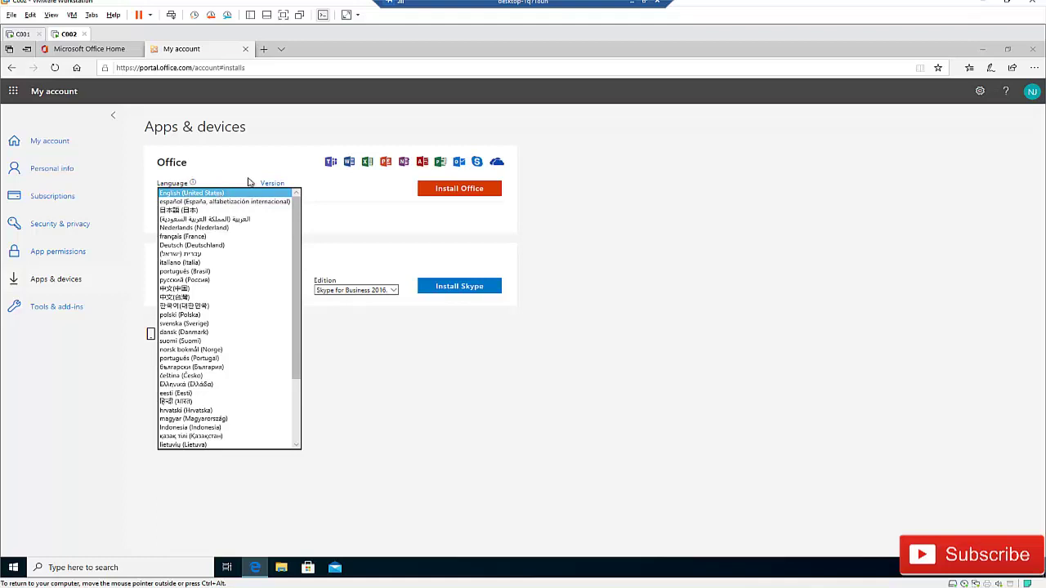
left_click(346, 200)
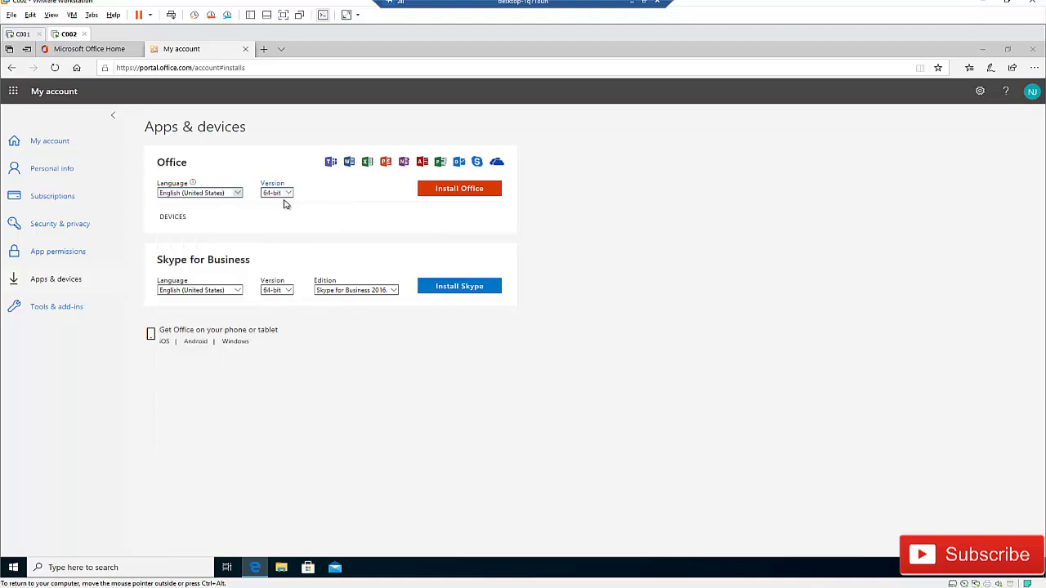
left_click(290, 195)
Step: Keep the 64-bit version, download the Office installer and run it
left_click(336, 202)
left_click(446, 194)
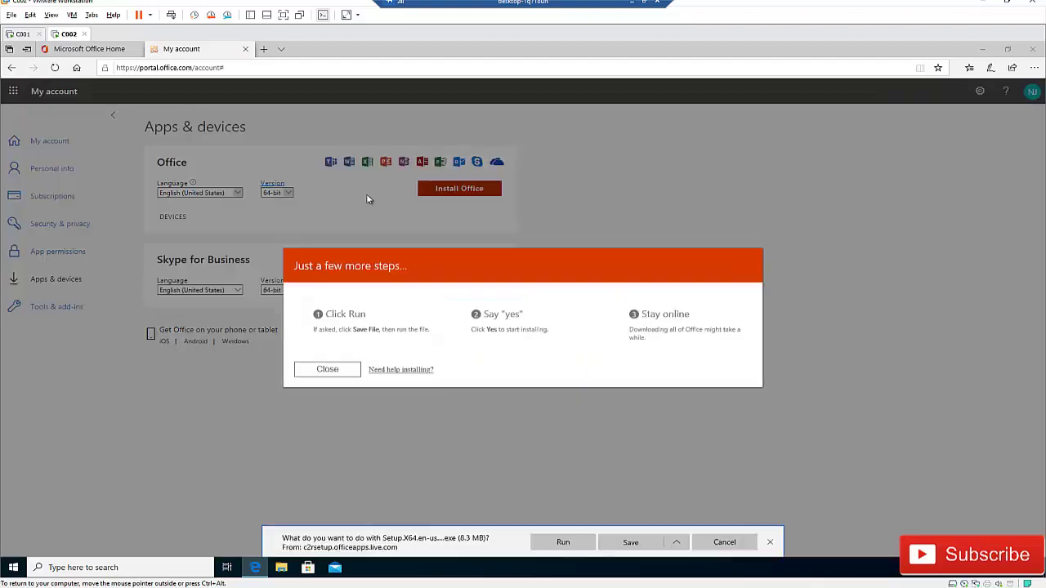
left_click(563, 543)
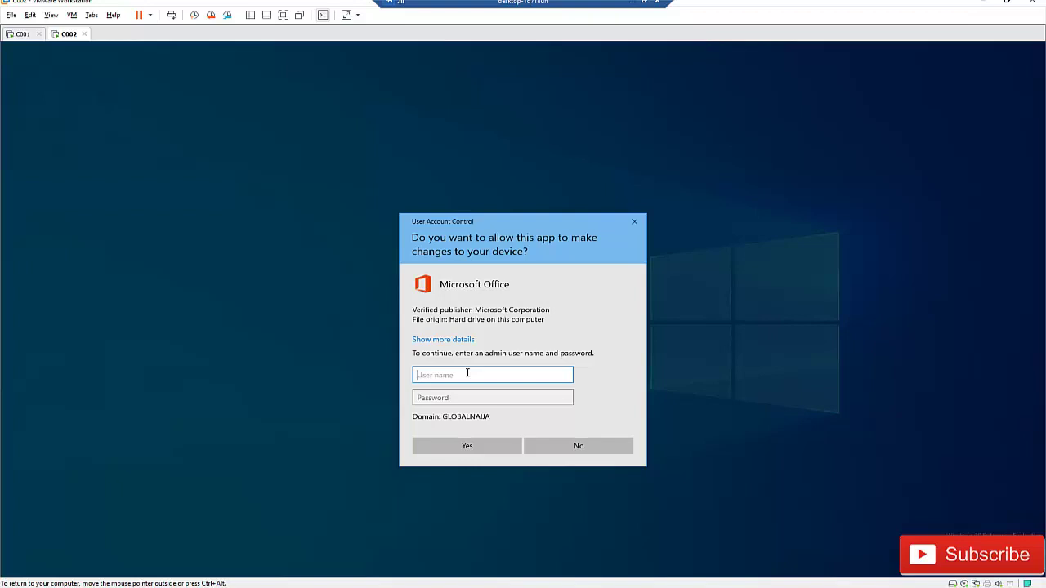
Step: Approve the installer with the admin user name and password, then minimize the browser after installation
type("kelvin.johnson")
key("Tab")
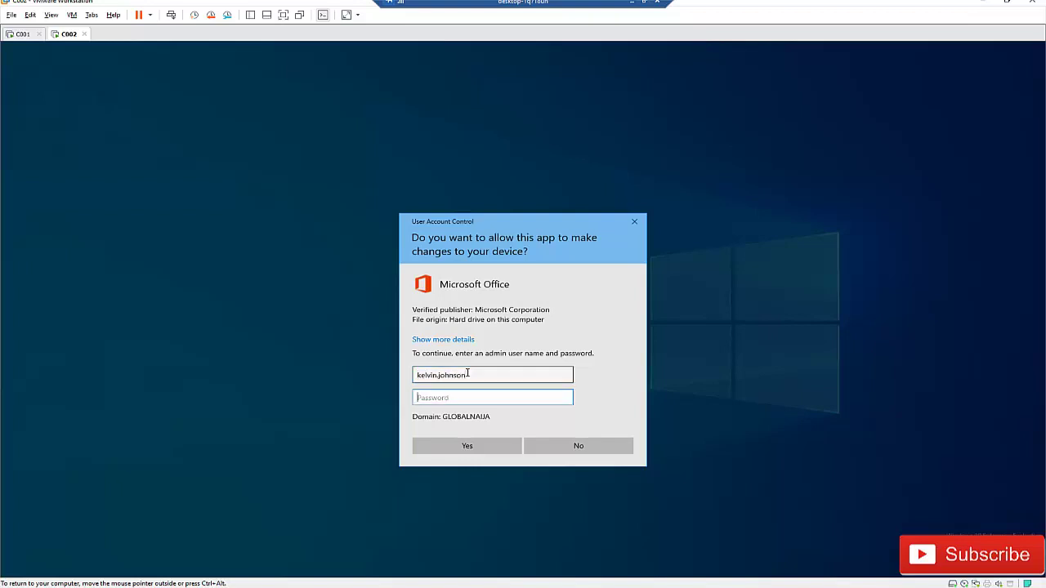
type("P")
left_click(501, 447)
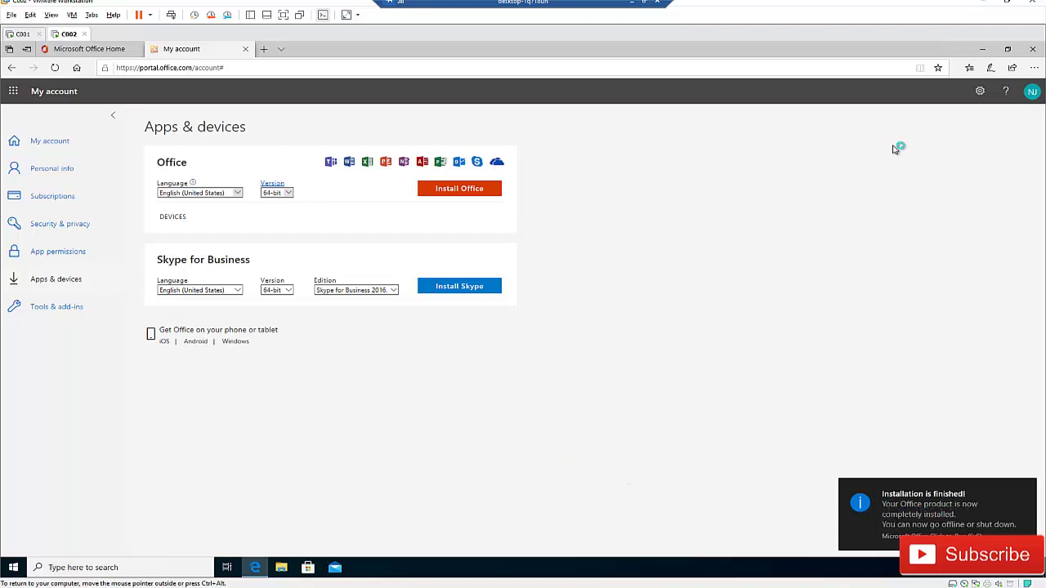
left_click(981, 54)
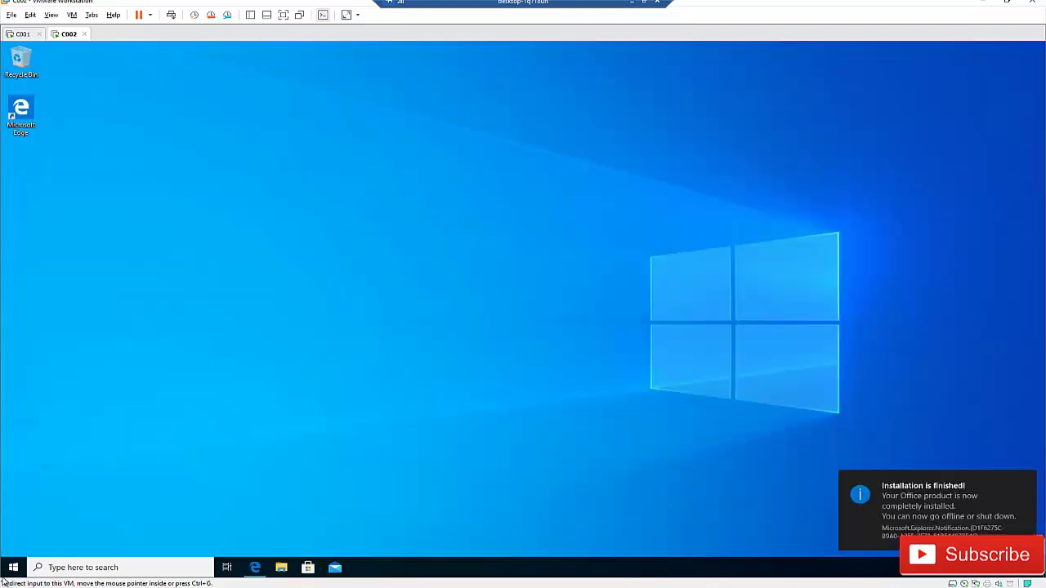
Step: Dismiss the installation notice and launch Word from the Start menu's app list
left_click(1029, 480)
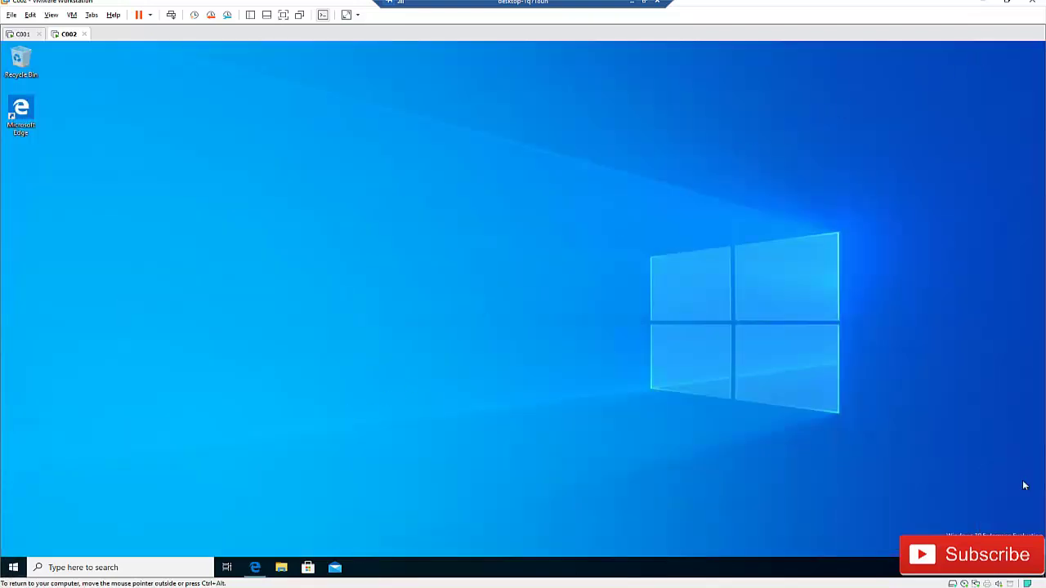
left_click(13, 566)
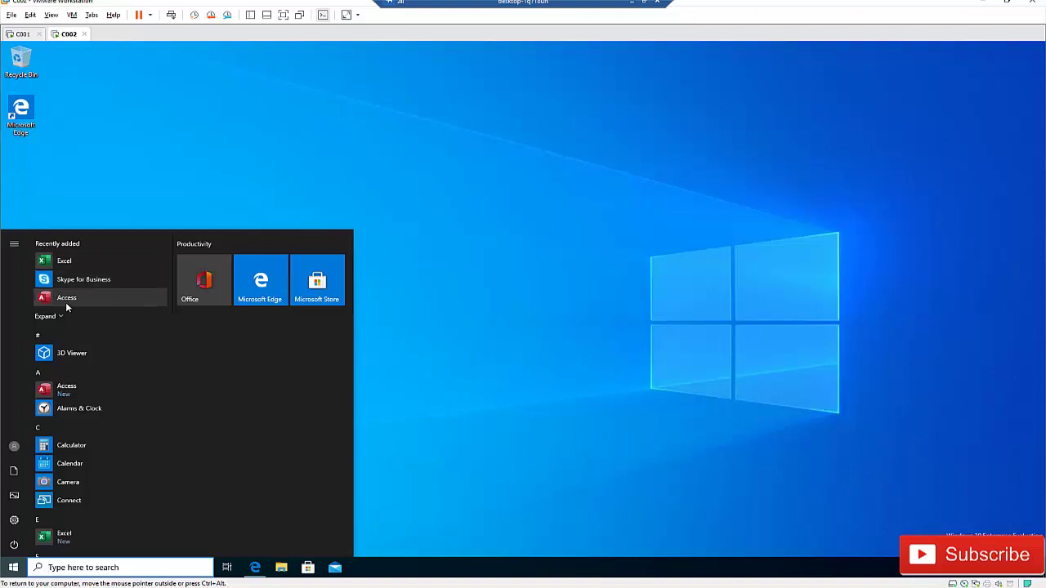
scroll(90, 400, "down", 3)
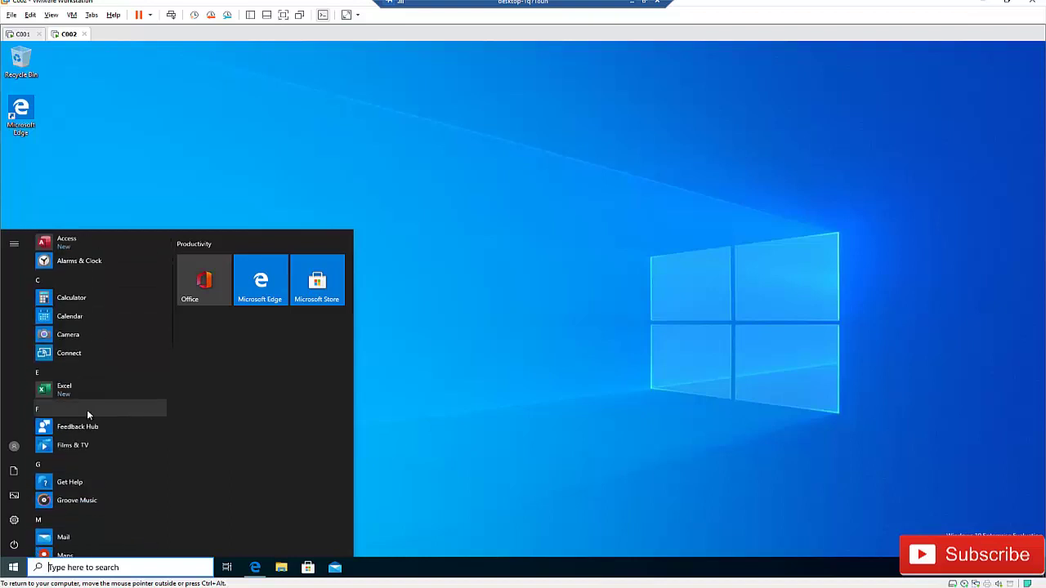
scroll(69, 396, "down", 5)
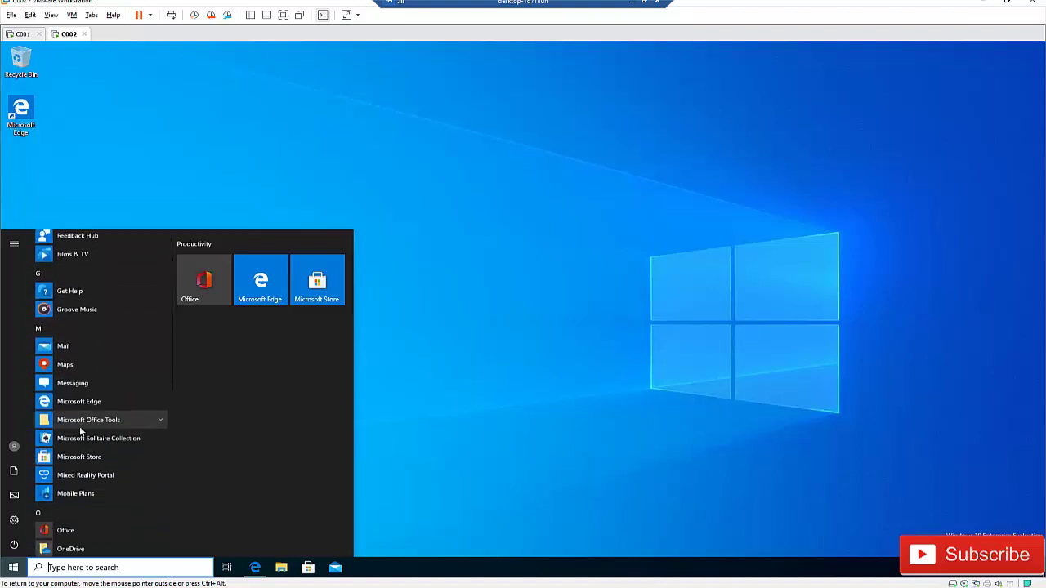
scroll(65, 405, "down", 1)
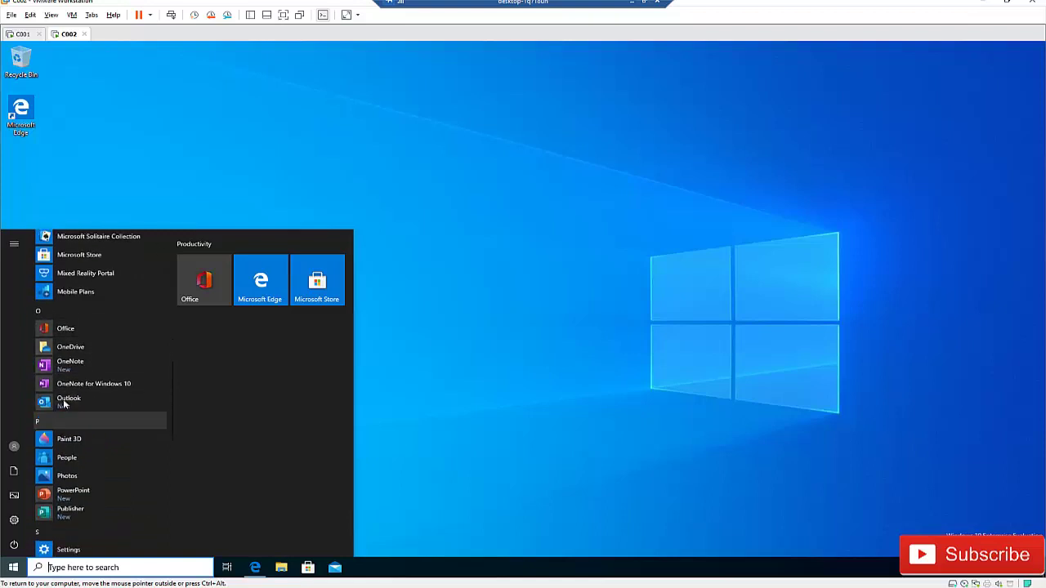
scroll(105, 434, "down", 2)
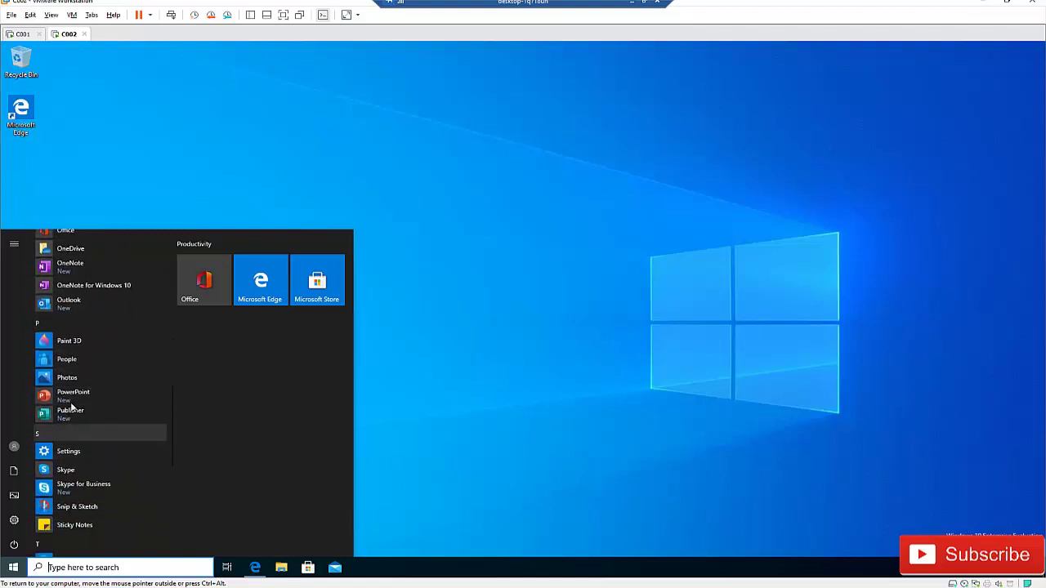
scroll(96, 423, "down", 5)
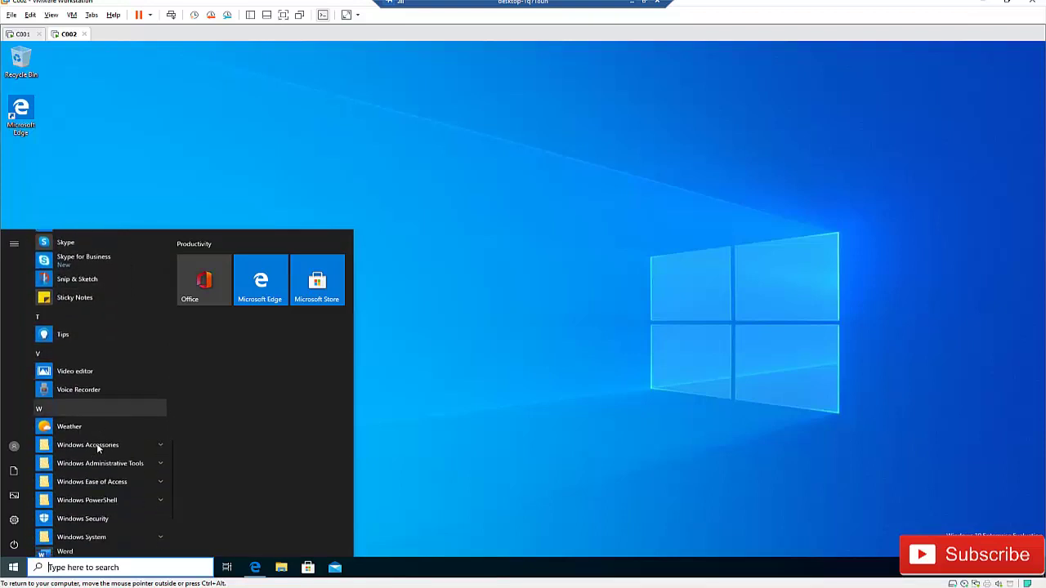
scroll(93, 472, "down", 1)
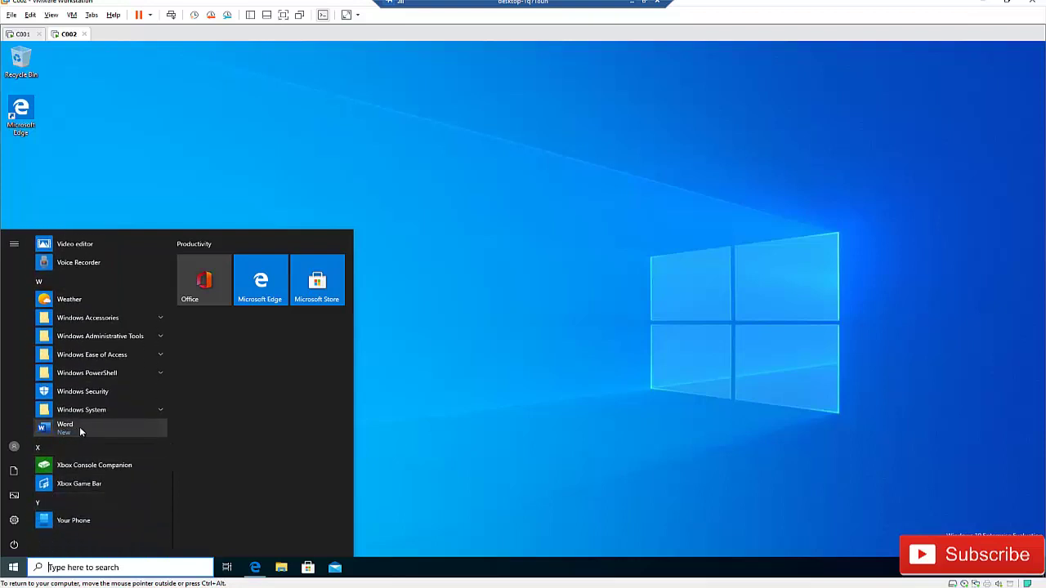
left_click(80, 426)
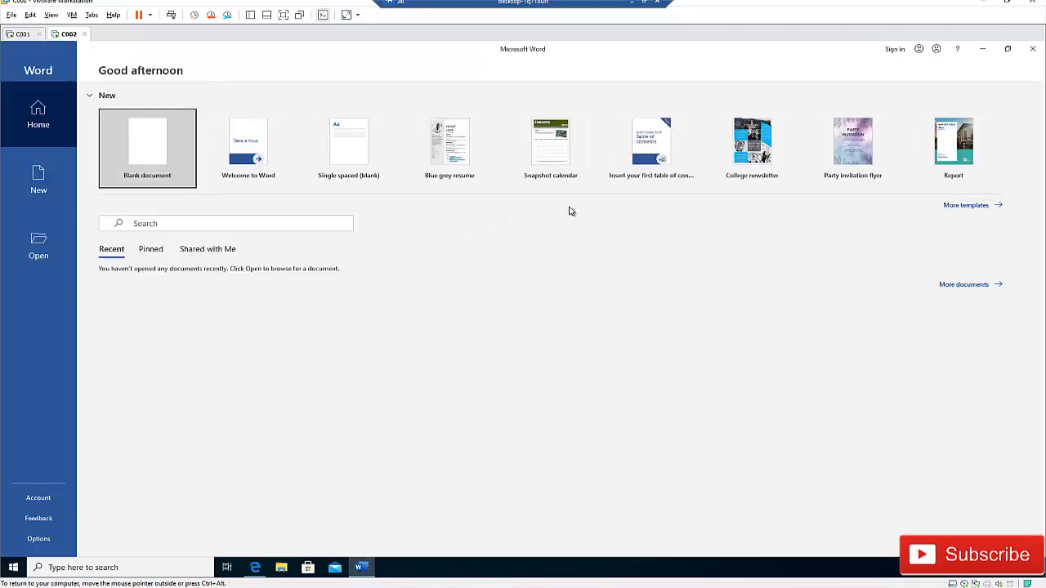
Step: Create a blank document, close the license expiry notice, and accept the Microsoft 365 license agreement
left_click(155, 159)
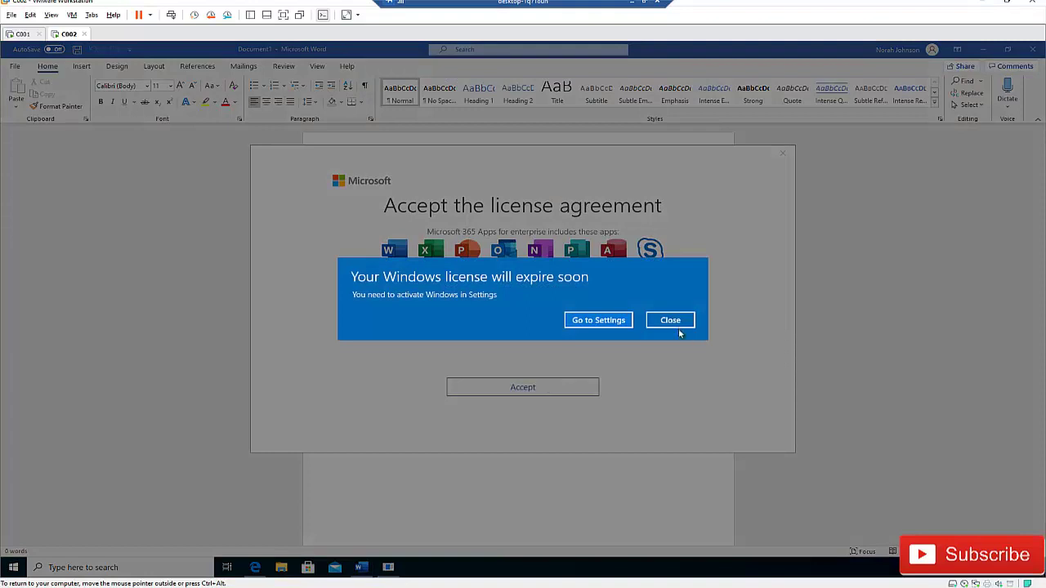
left_click(663, 321)
left_click(520, 392)
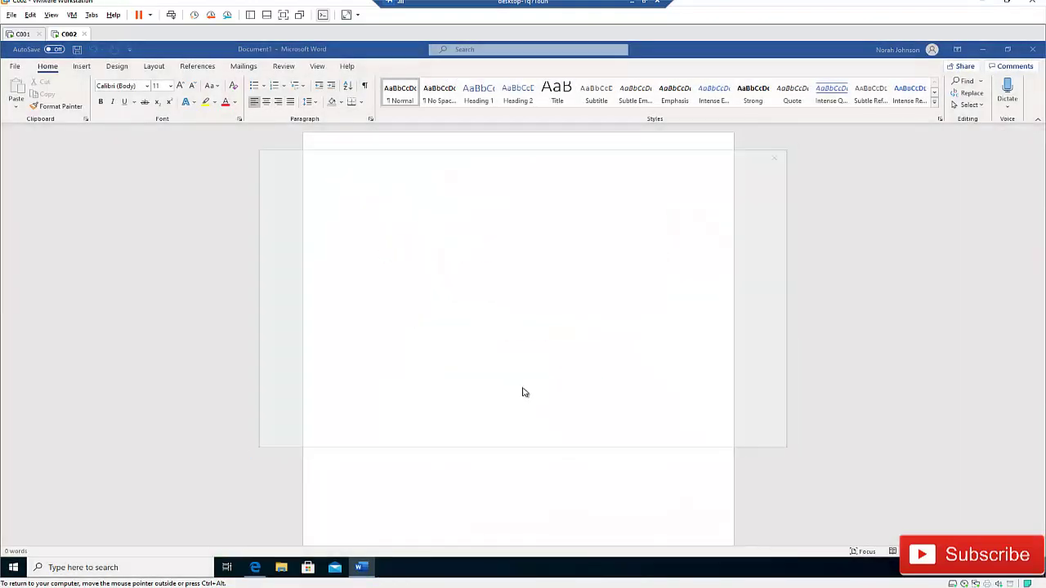
left_click(16, 67)
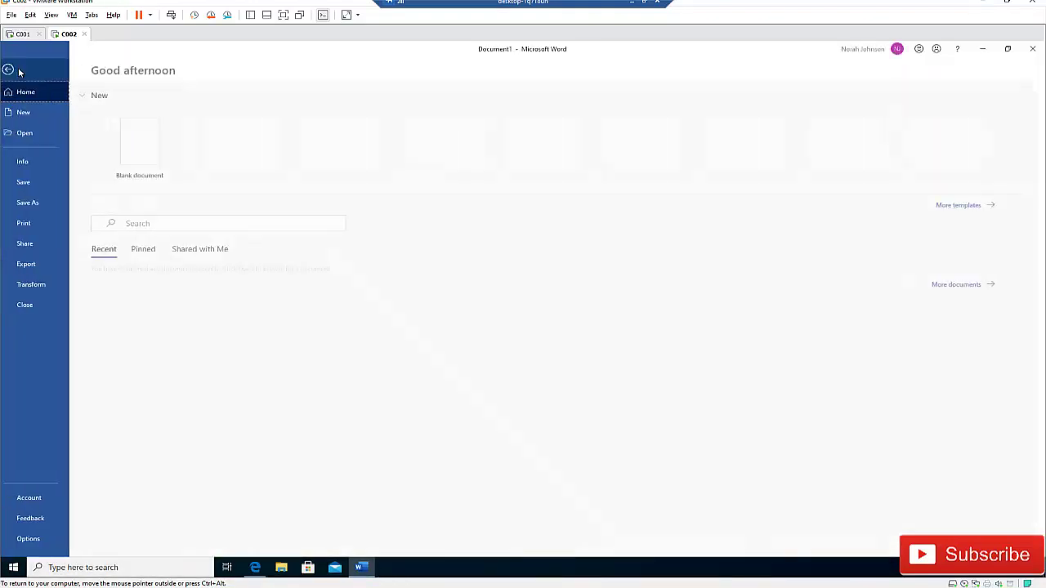
Step: Open the Account page and set Office Open XML as the default file format
left_click(39, 498)
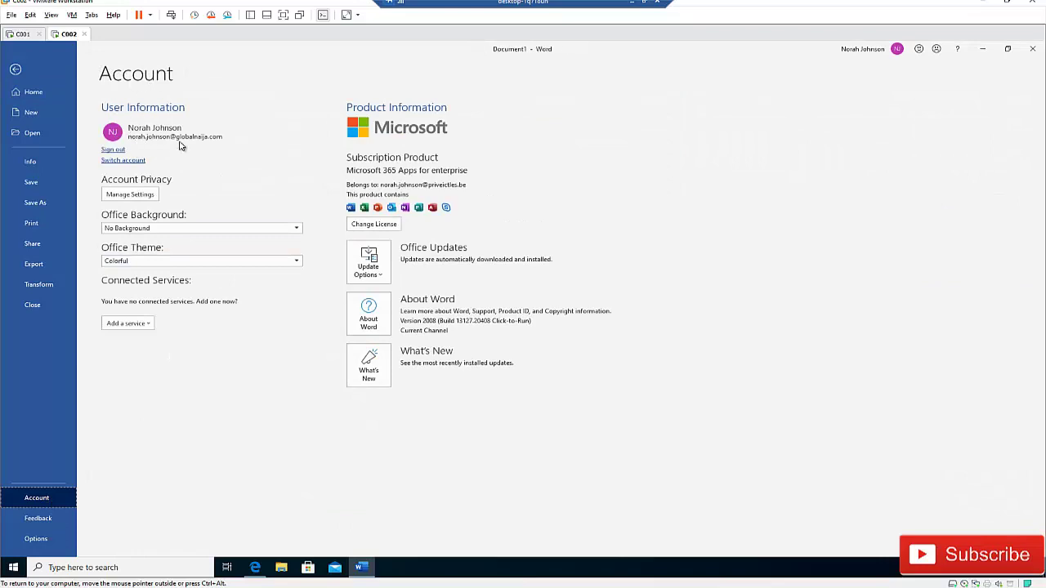
left_click(725, 421)
left_click(473, 279)
left_click(631, 386)
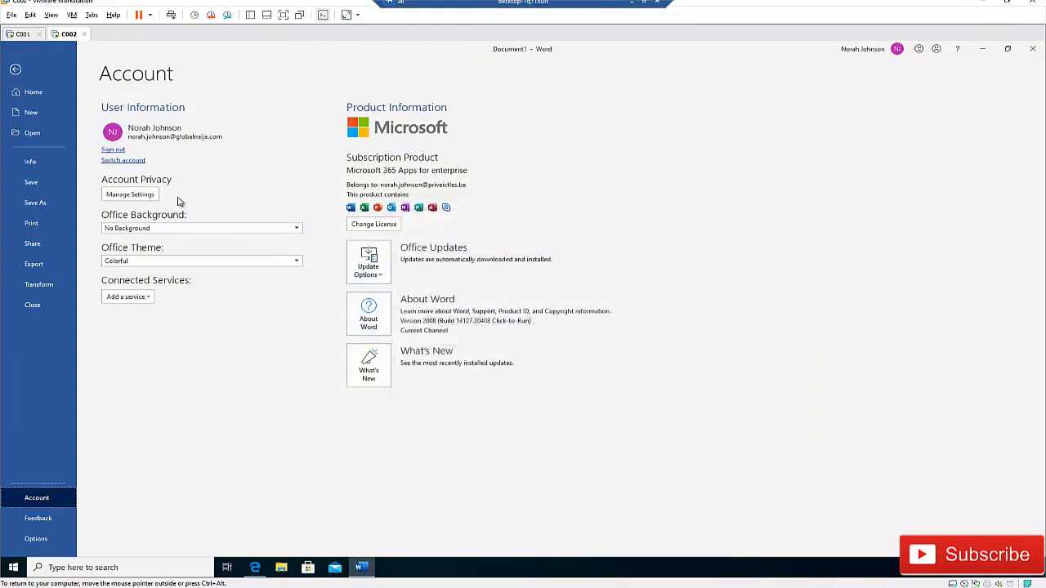